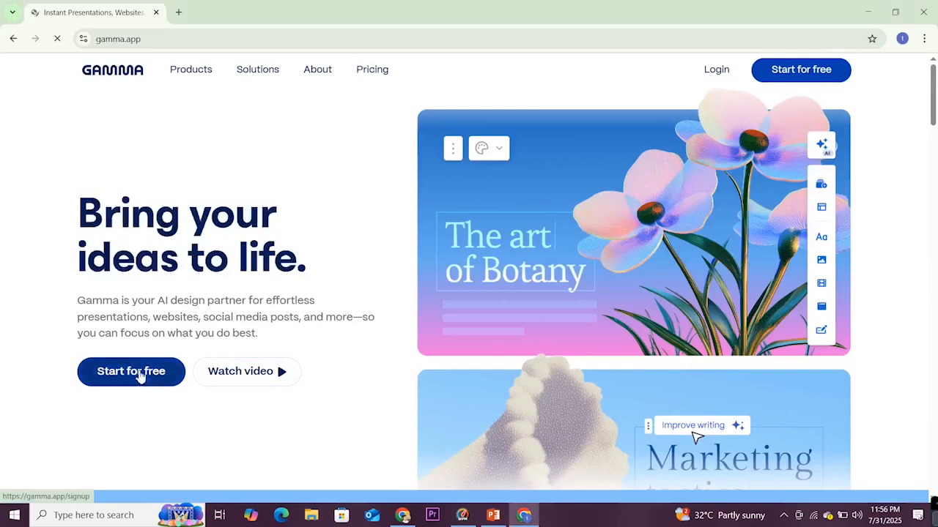
# Sign up for a free Gamma account with the existing Google account and authorize its access
pyautogui.click(140, 375)
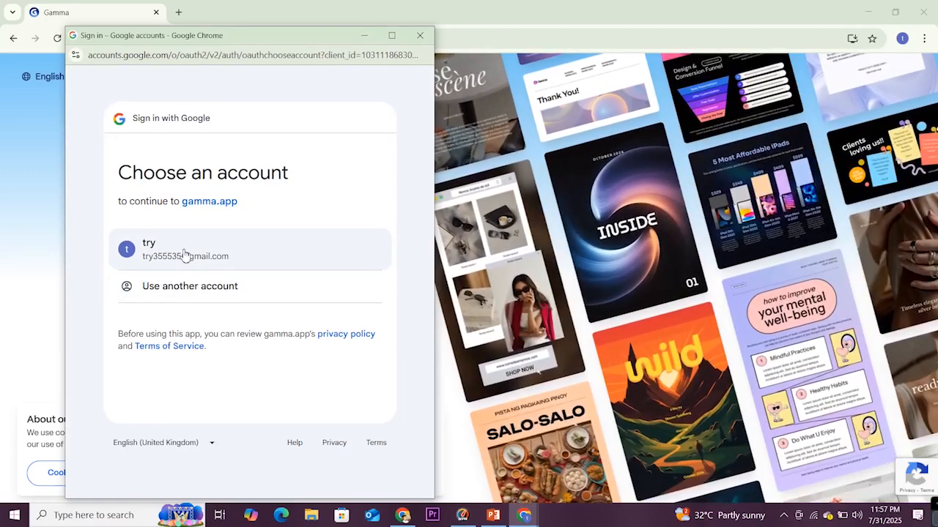
pyautogui.click(185, 254)
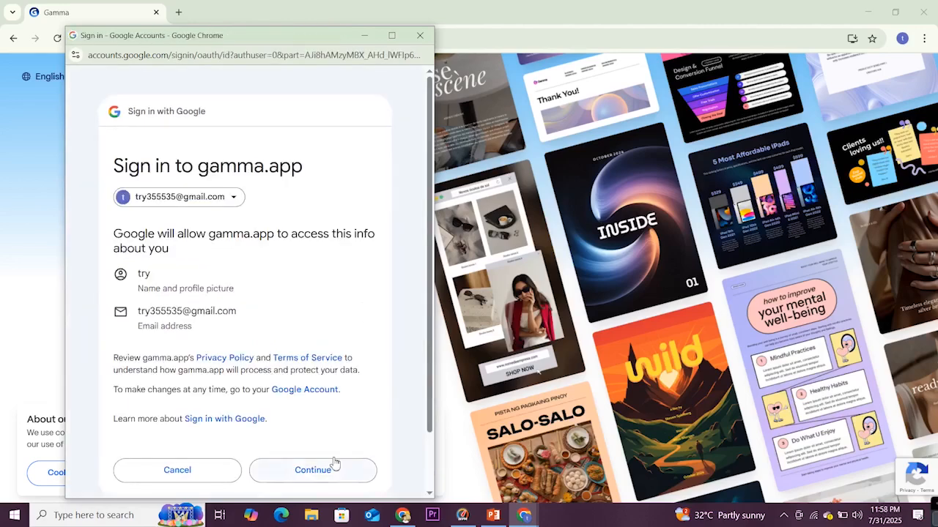
pyautogui.click(328, 472)
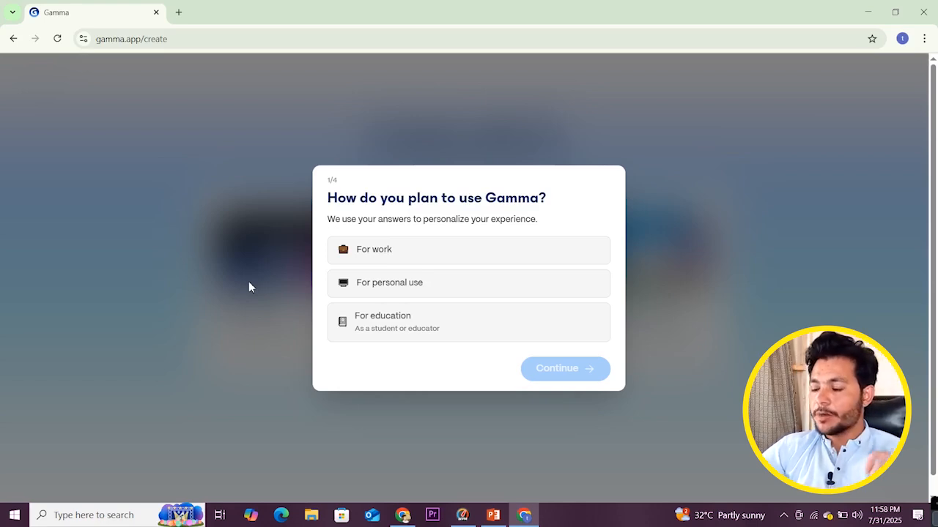
# Complete the onboarding survey with For work, HR and Not sure yet, leaving the optional referral question unanswered
pyautogui.click(395, 258)
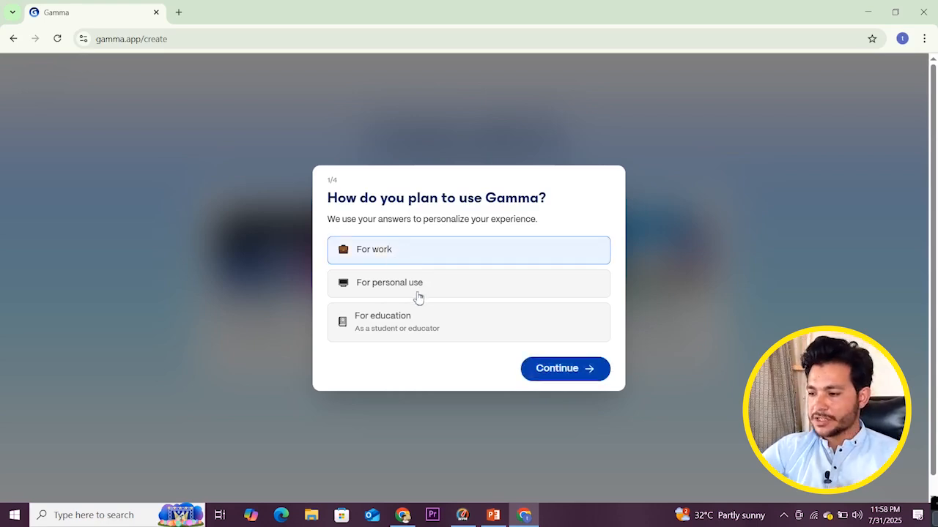
pyautogui.click(570, 369)
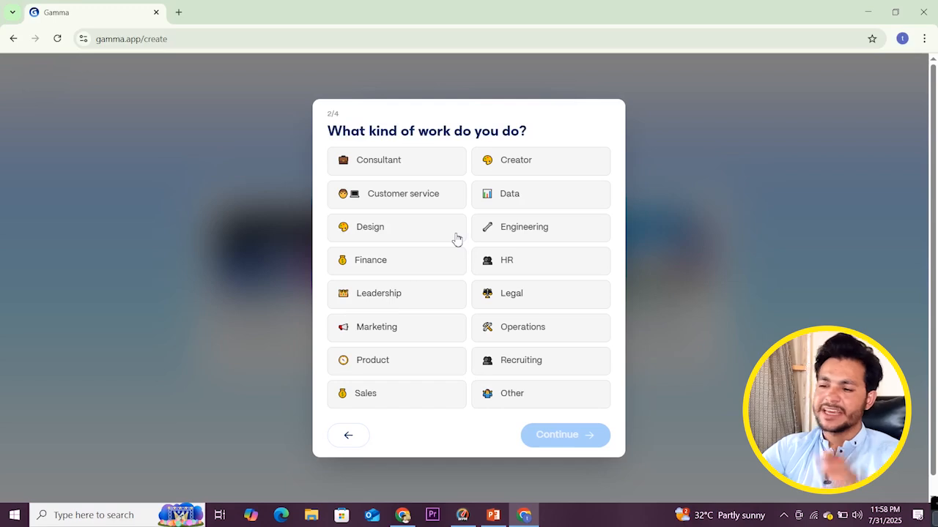
pyautogui.click(508, 264)
pyautogui.click(563, 438)
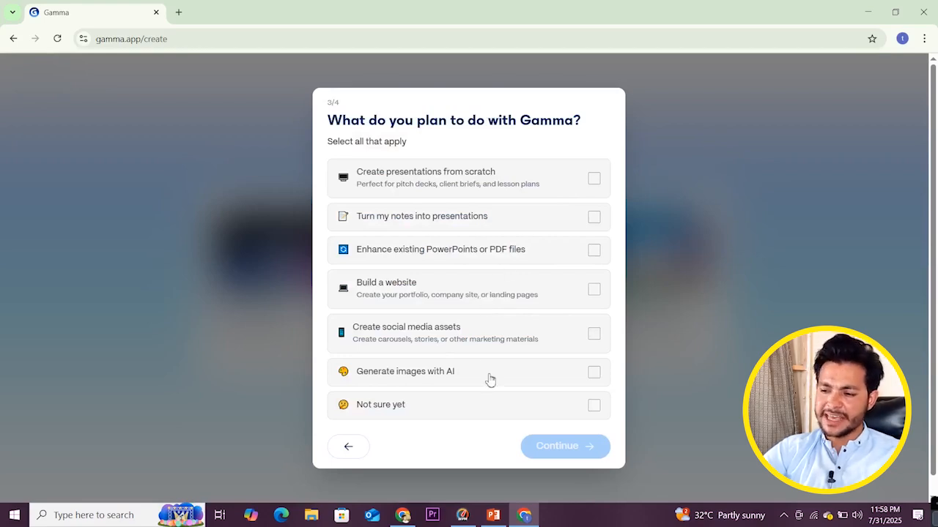
pyautogui.click(473, 416)
pyautogui.click(574, 448)
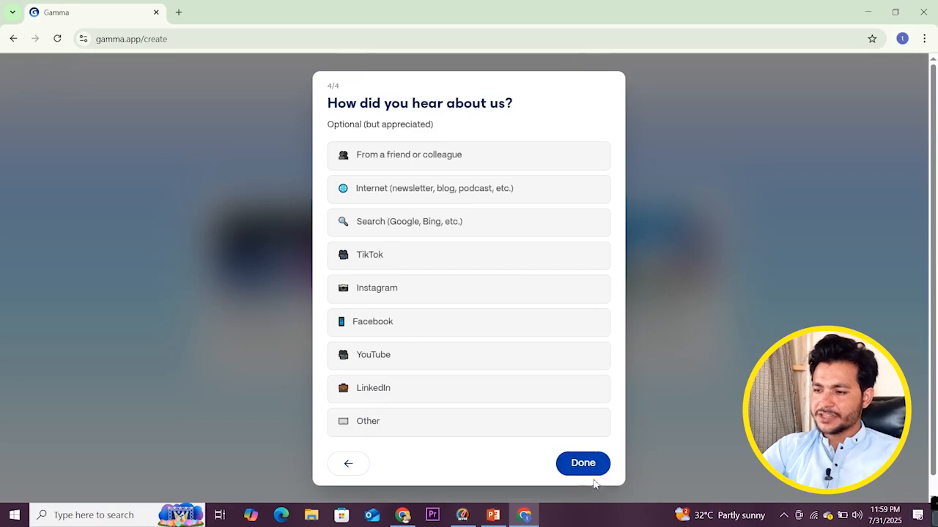
pyautogui.click(583, 464)
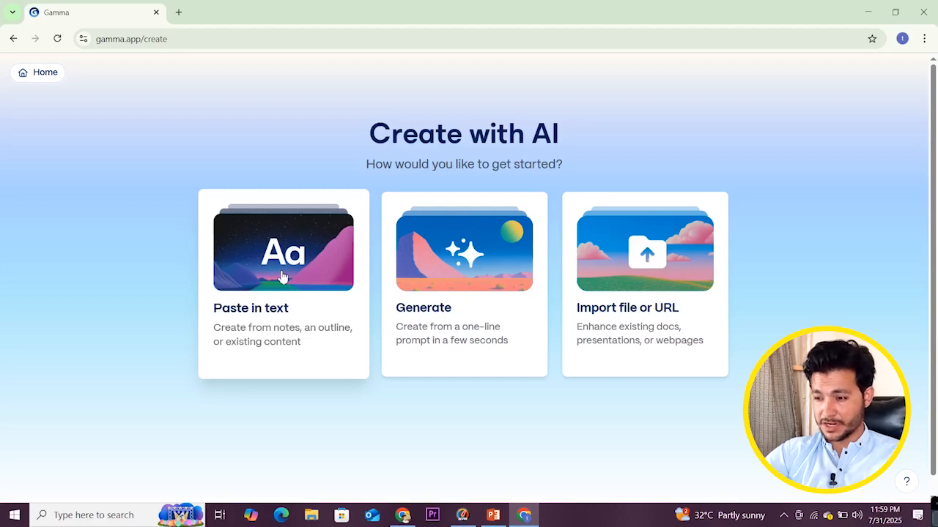
# Generate an outline for a 10-card presentation from the one-line prompt "what is AI"
pyautogui.click(449, 265)
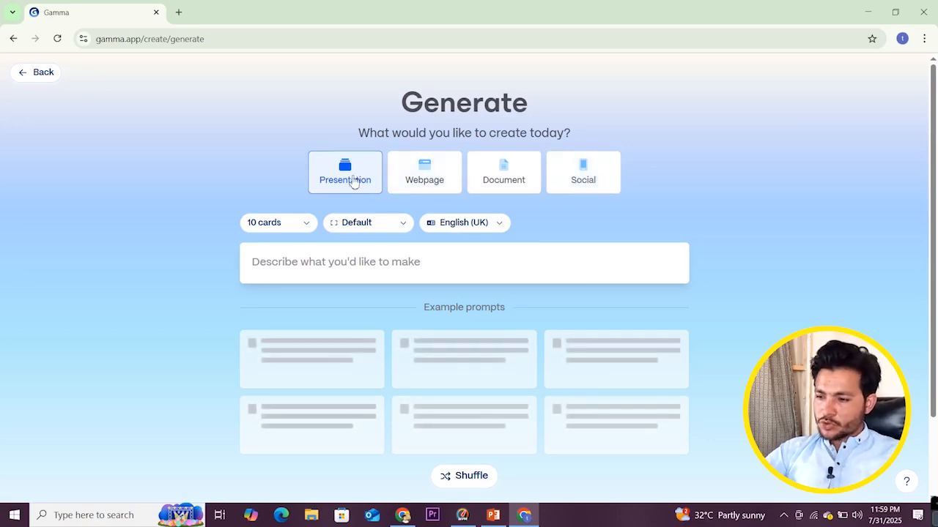
pyautogui.click(309, 267)
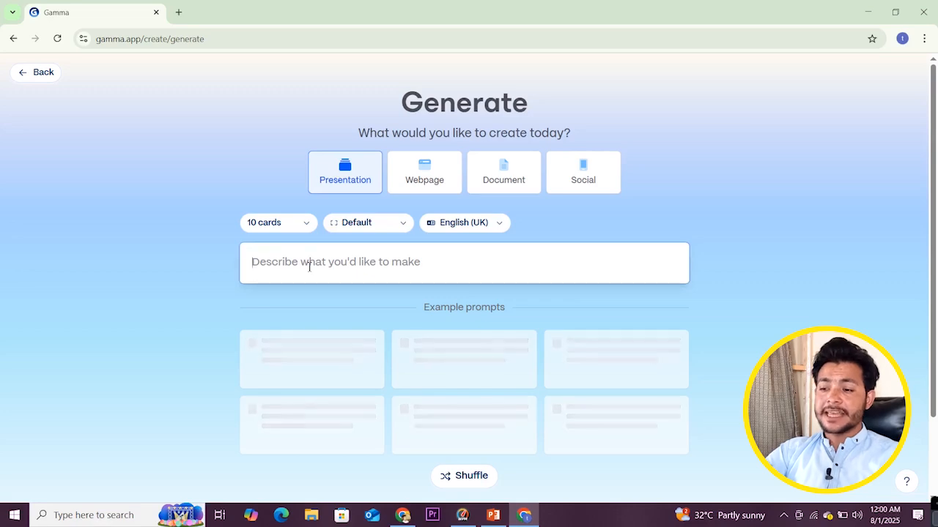
pyautogui.click(303, 225)
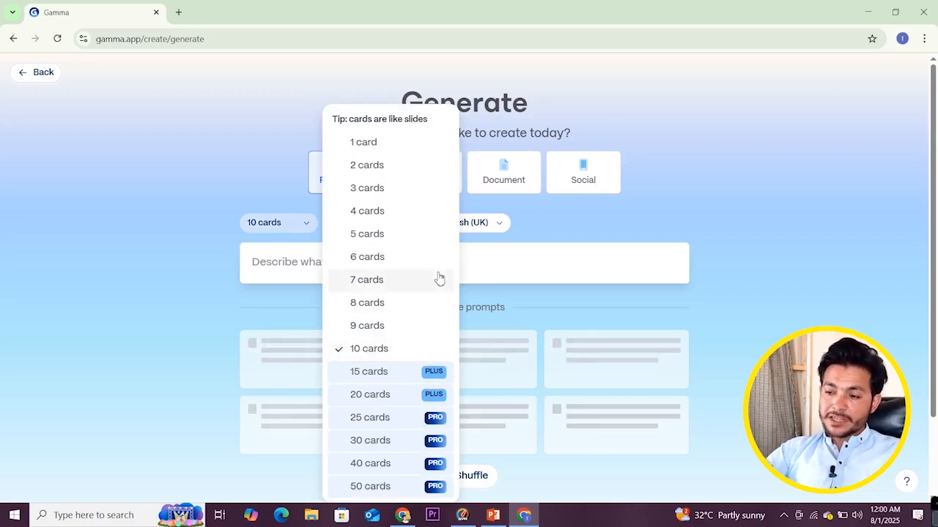
pyautogui.click(295, 267)
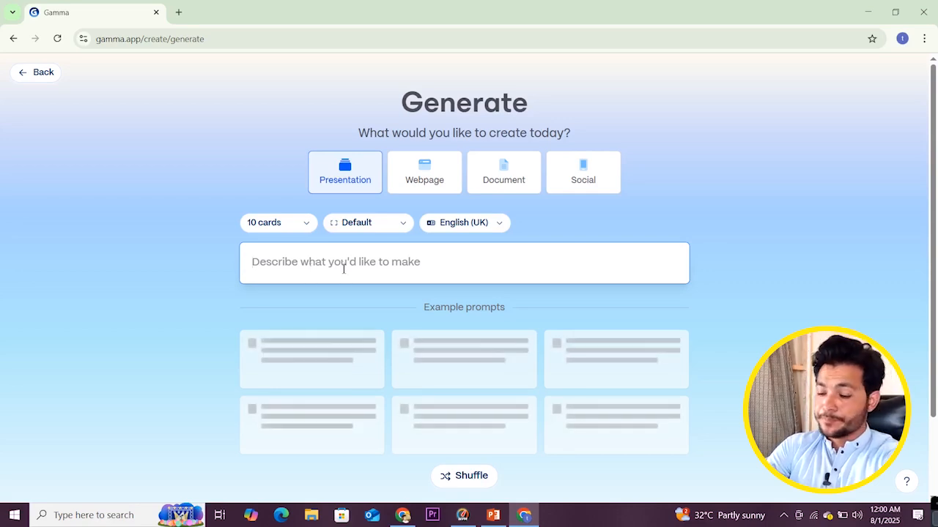
pyautogui.write('what ')
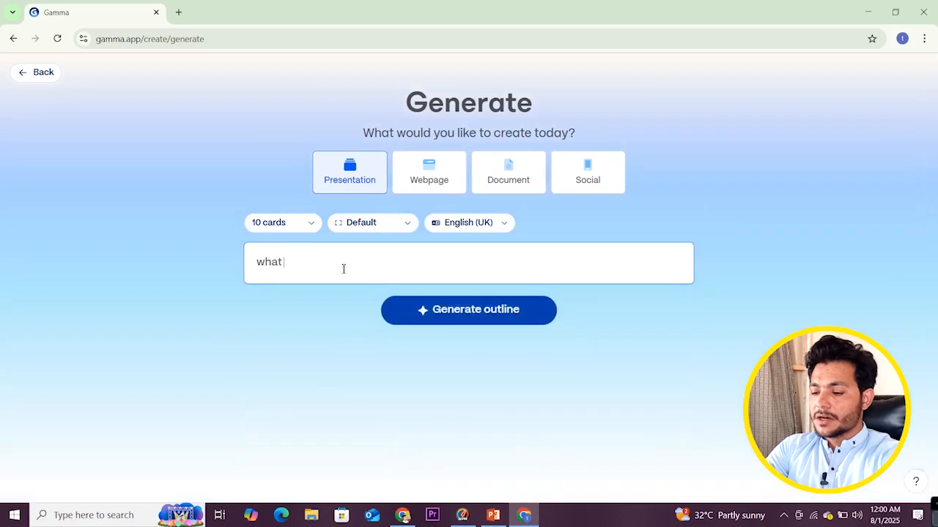
pyautogui.write('is AI')
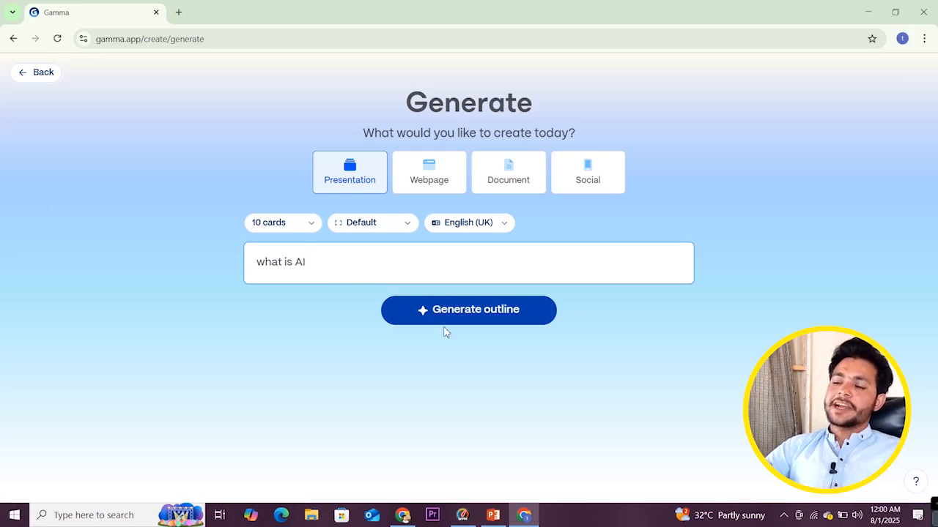
pyautogui.click(471, 315)
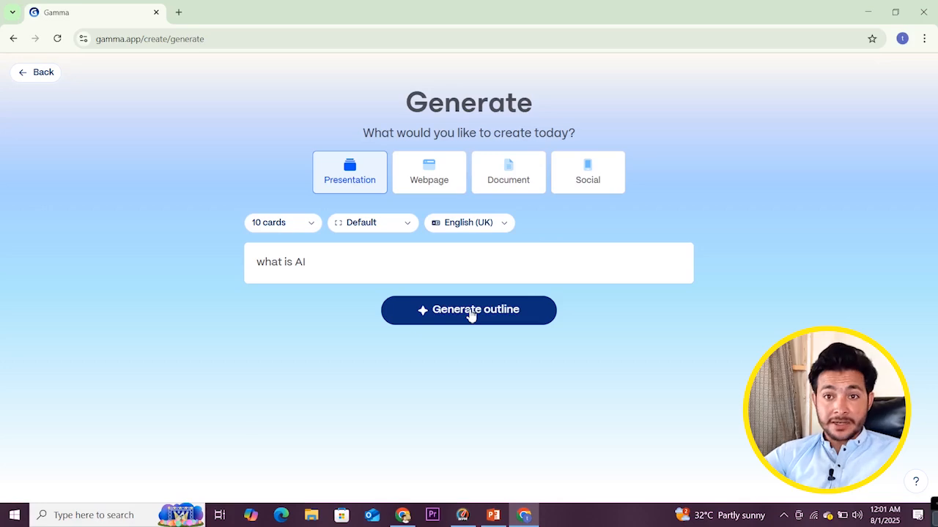
pyautogui.click(471, 316)
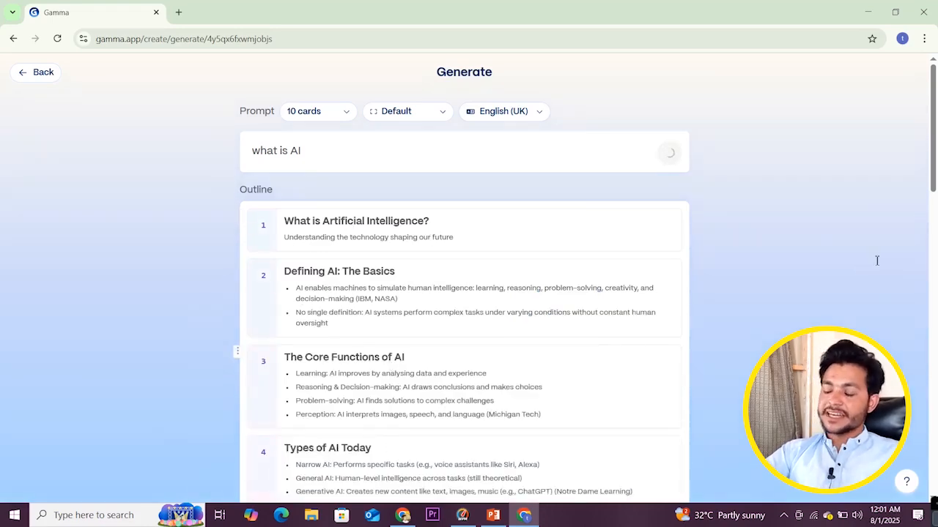
# Review the outline and customization options, set the image source to Automatic, and generate the presentation
pyautogui.scroll(-5, 929, 220)
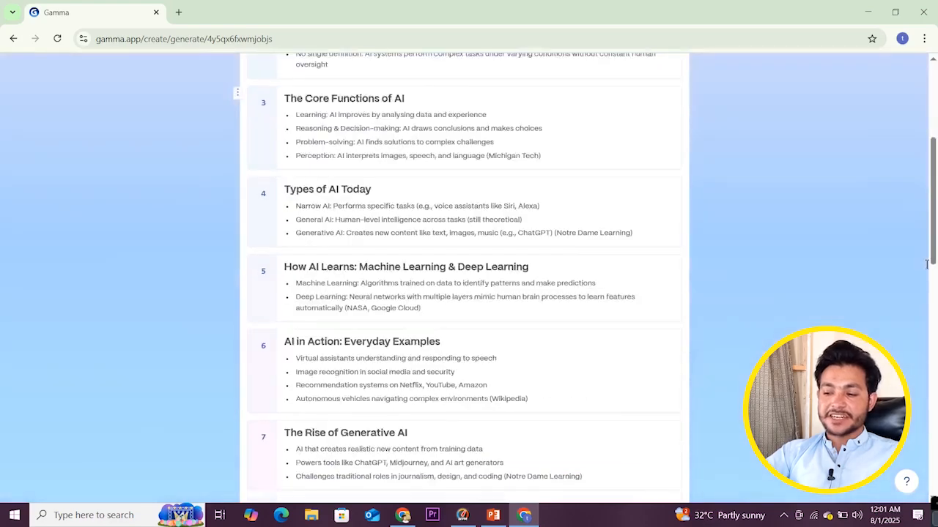
pyautogui.scroll(3, 923, 312)
pyautogui.scroll(-10, 923, 311)
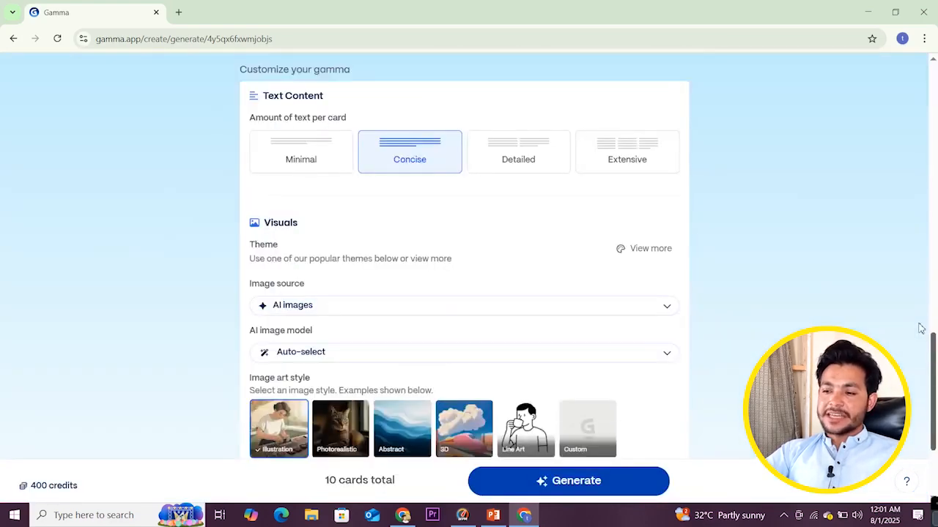
pyautogui.scroll(-2, 920, 328)
pyautogui.scroll(3, 921, 308)
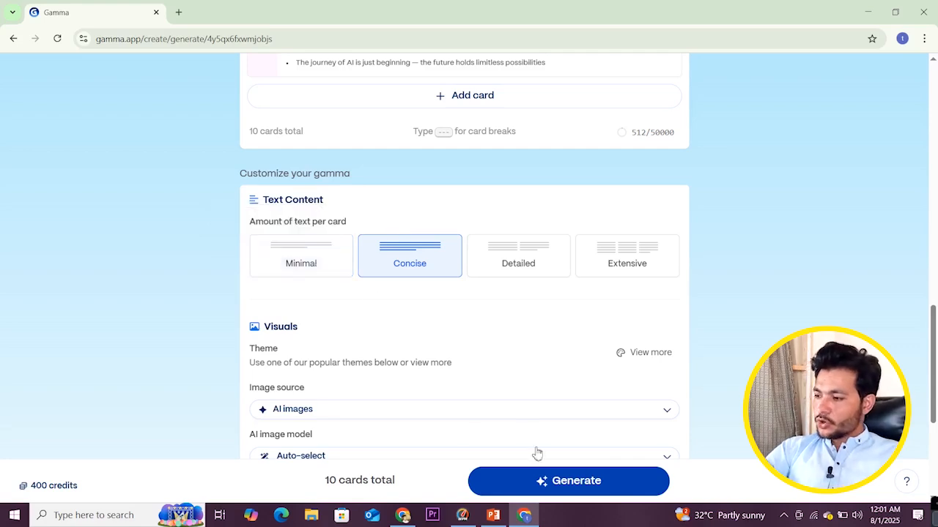
pyautogui.scroll(-3, 630, 244)
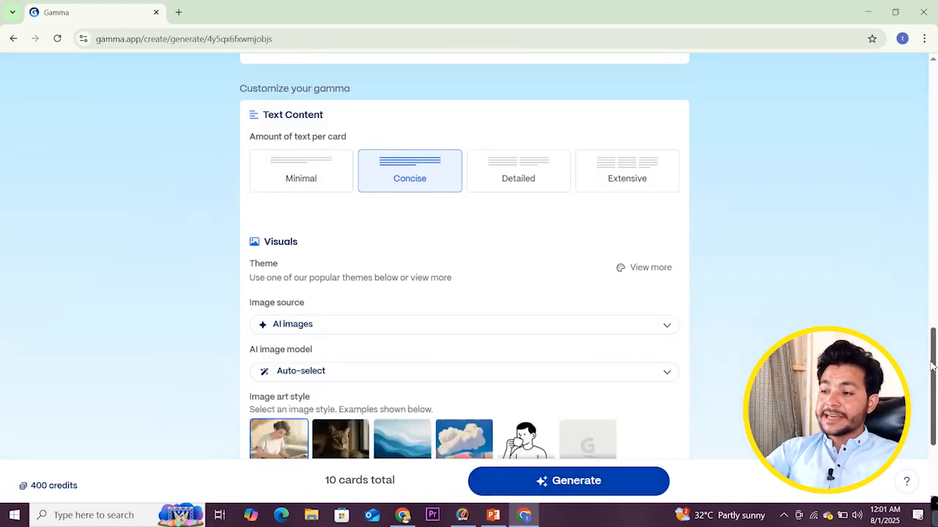
pyautogui.click(667, 210)
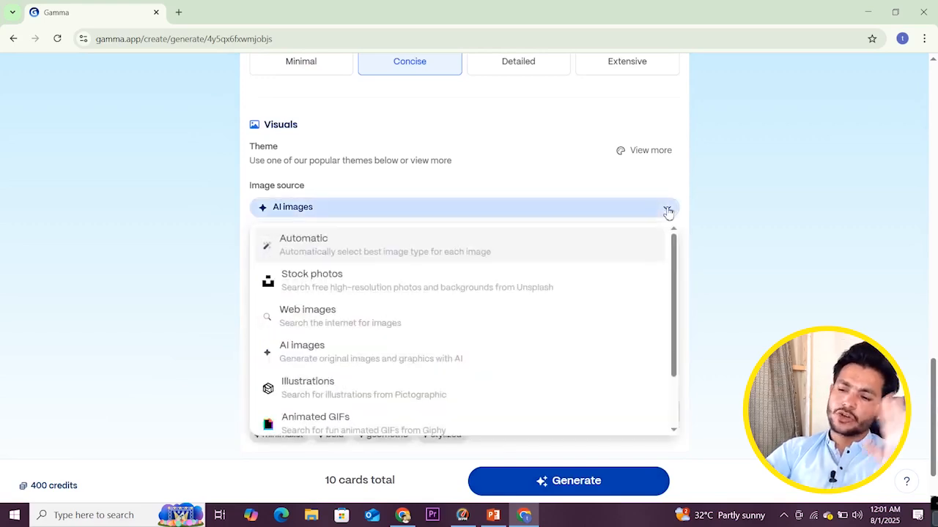
pyautogui.click(518, 247)
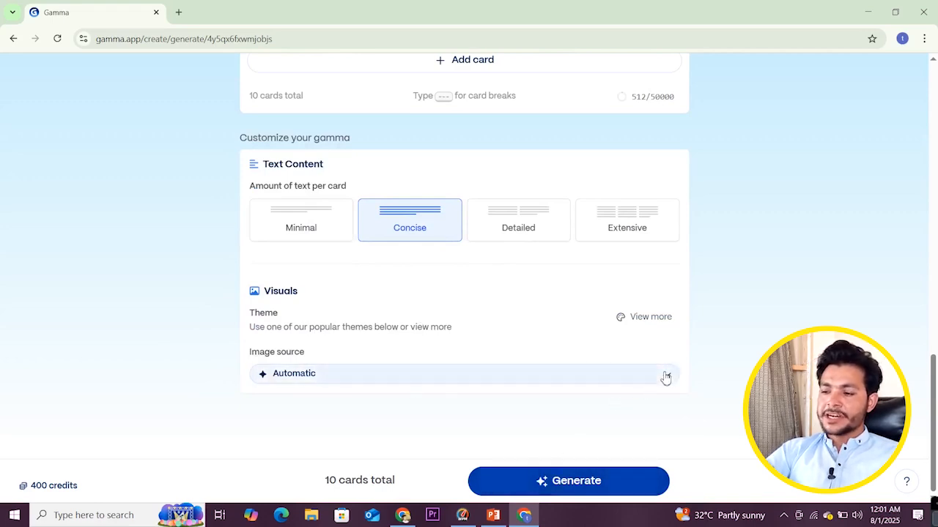
pyautogui.click(589, 483)
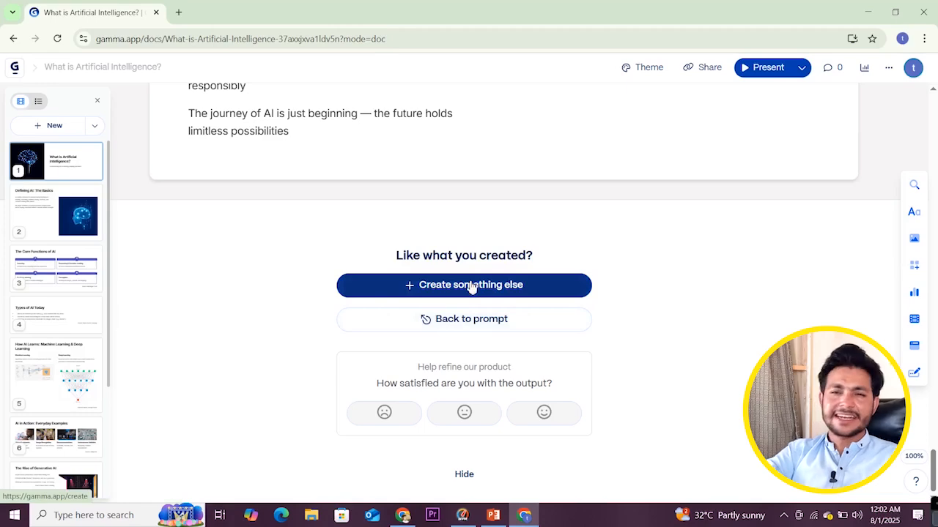
# Examine the generated slides in present mode, going from the last card back to "Defining AI: The Basics"
pyautogui.scroll(3, 471, 287)
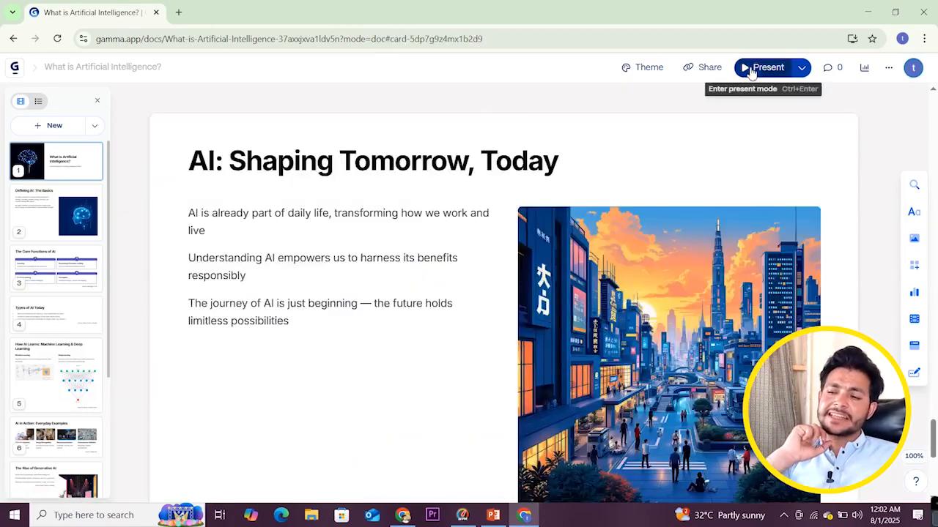
pyautogui.click(751, 71)
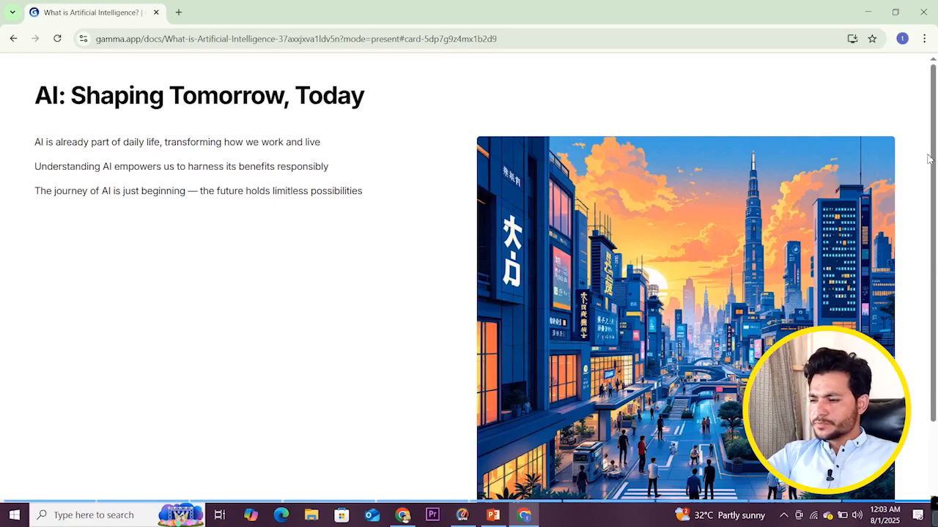
pyautogui.moveTo(932, 156); pyautogui.dragTo(932, 270)
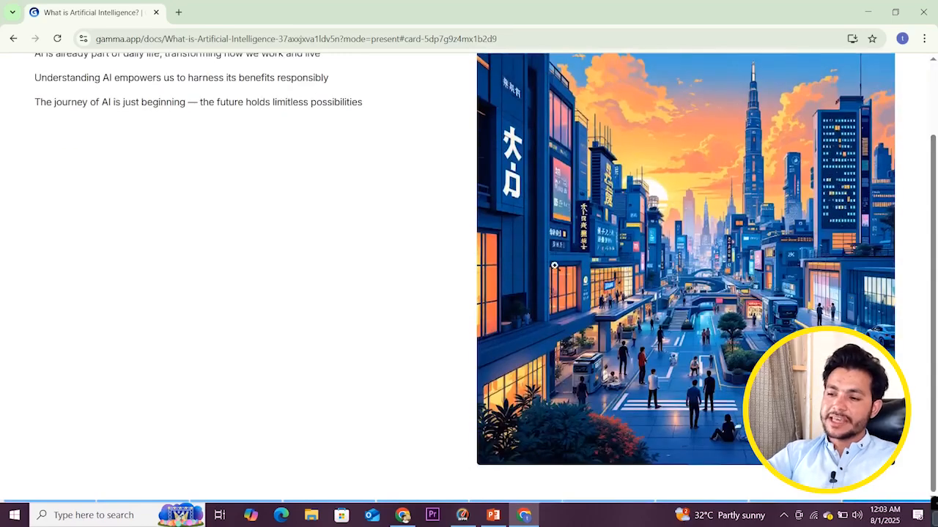
pyautogui.scroll(10, 554, 265)
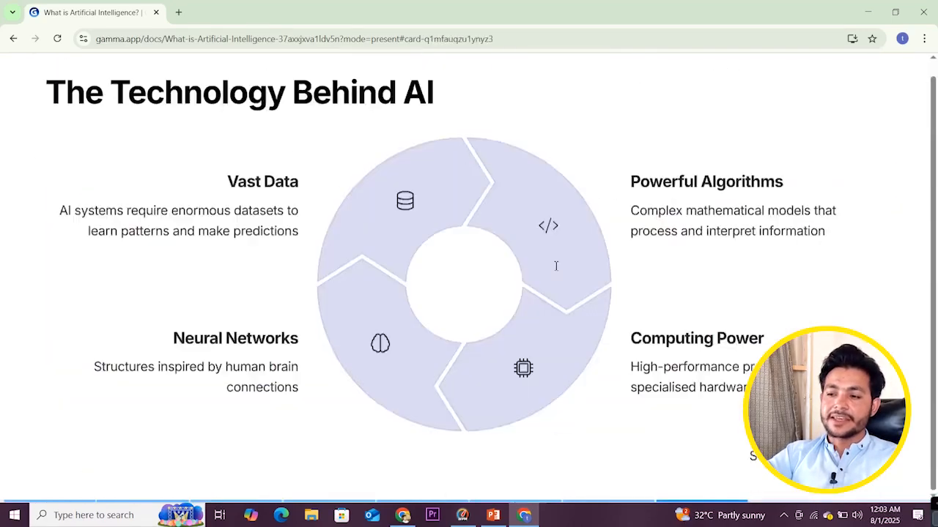
pyautogui.scroll(-8, 556, 266)
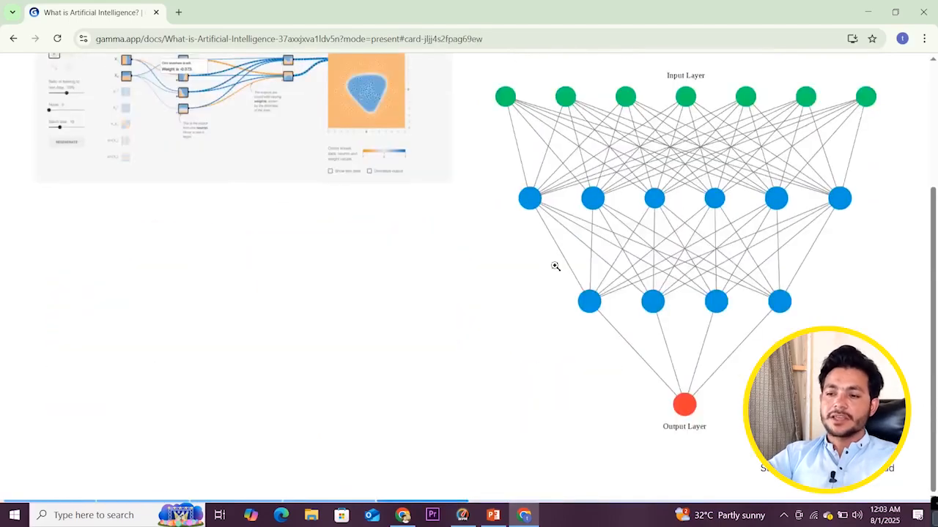
pyautogui.scroll(6, 555, 267)
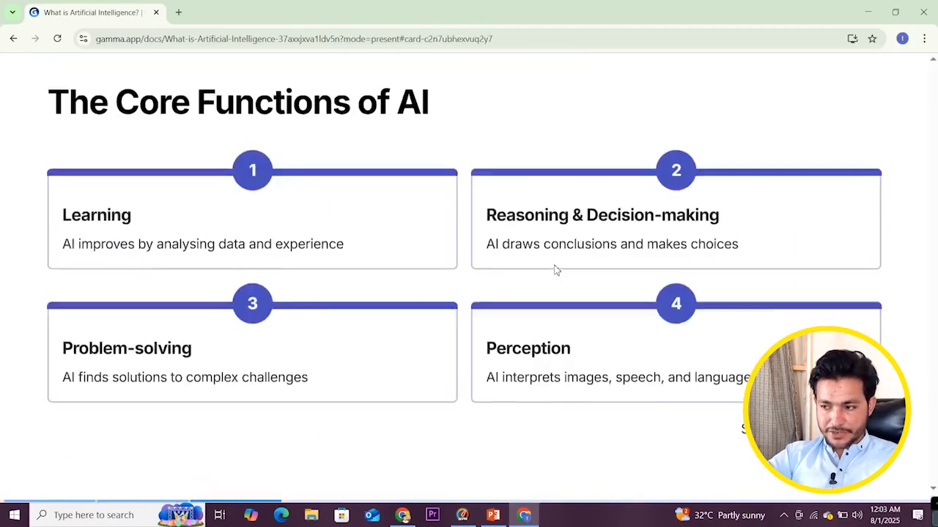
pyautogui.scroll(3, 555, 268)
pyautogui.scroll(2, 554, 265)
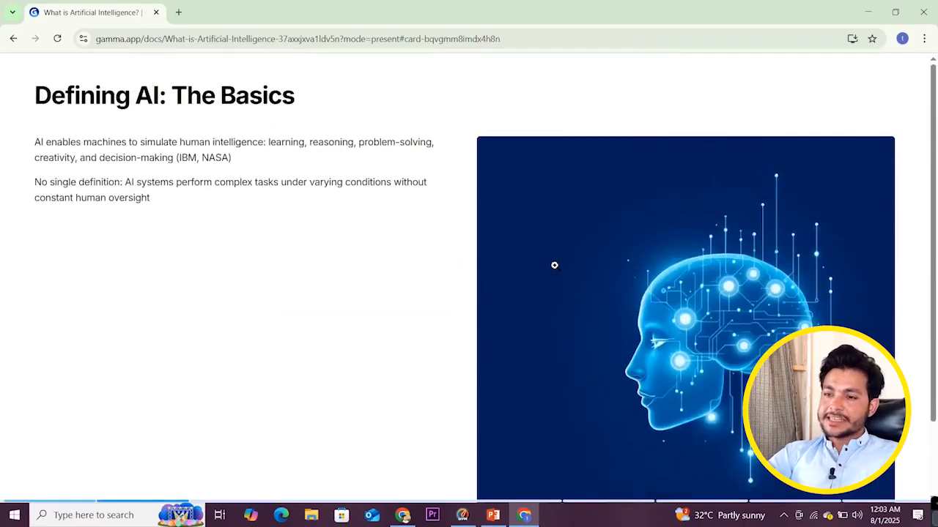
# Return to the "what is AI" outline and generate the presentation again
pyautogui.click(14, 39)
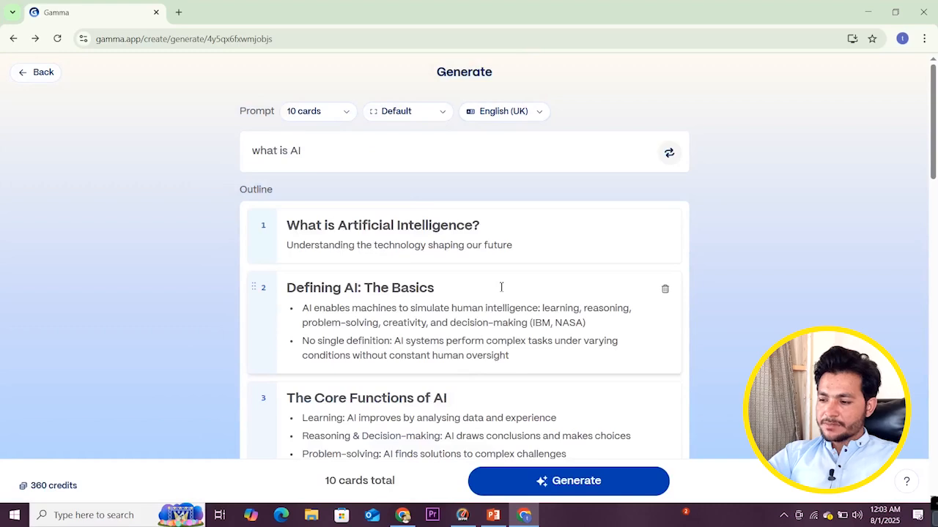
pyautogui.click(557, 482)
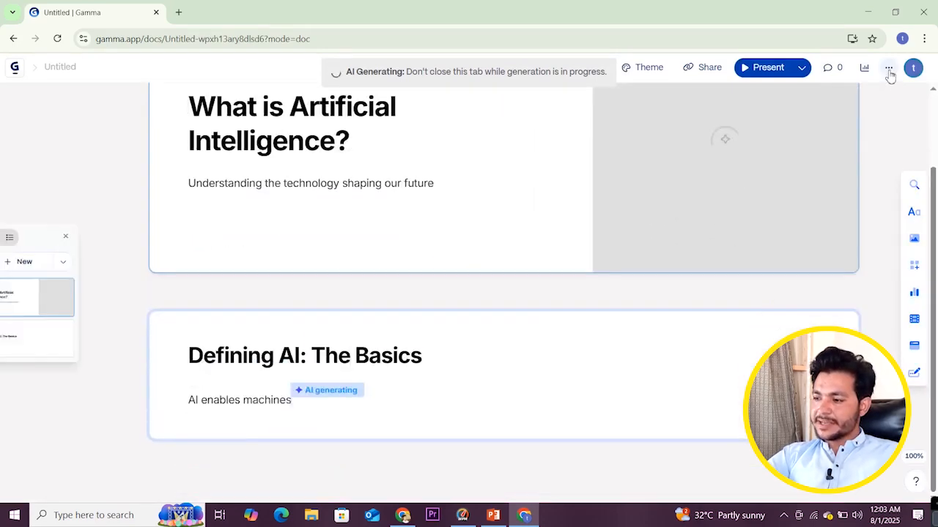
# Export all cards to PowerPoint and open the downloaded What-is-Artificial-Intelligence file from the Downloads folder
pyautogui.click(889, 68)
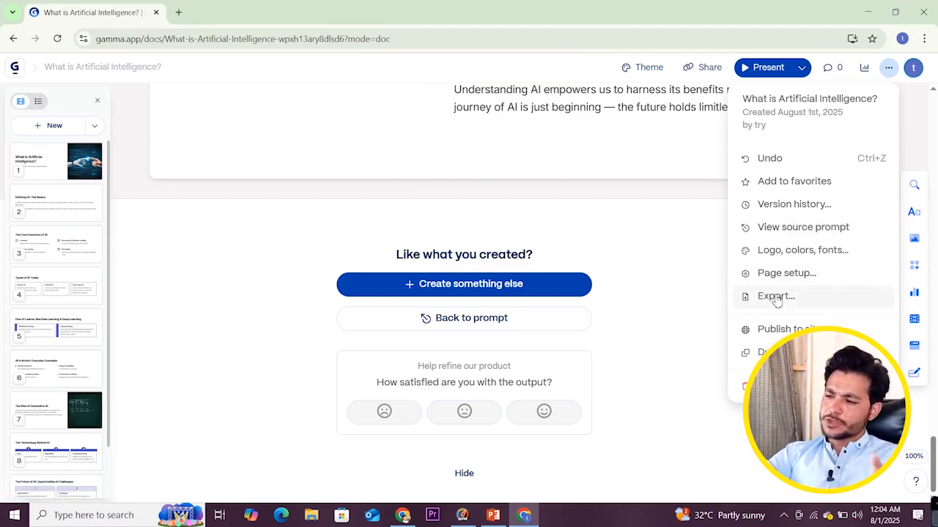
pyautogui.click(776, 298)
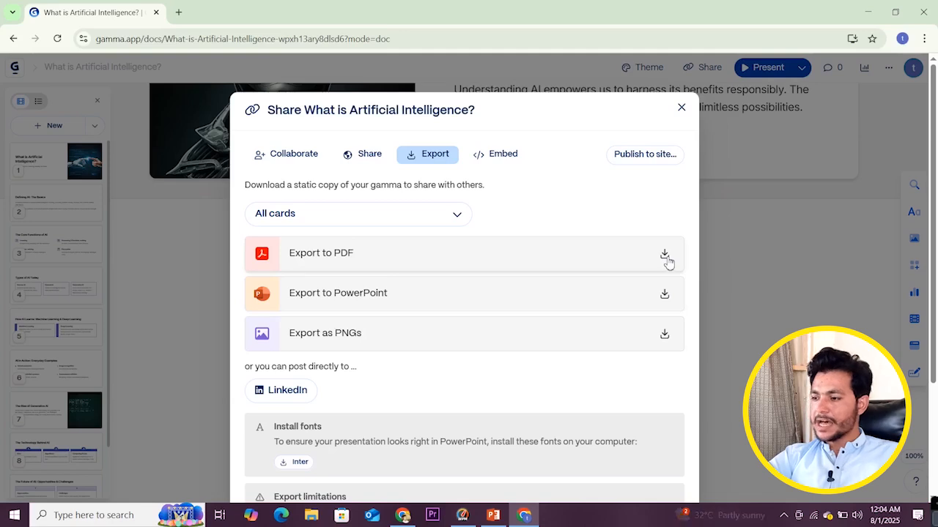
pyautogui.click(665, 296)
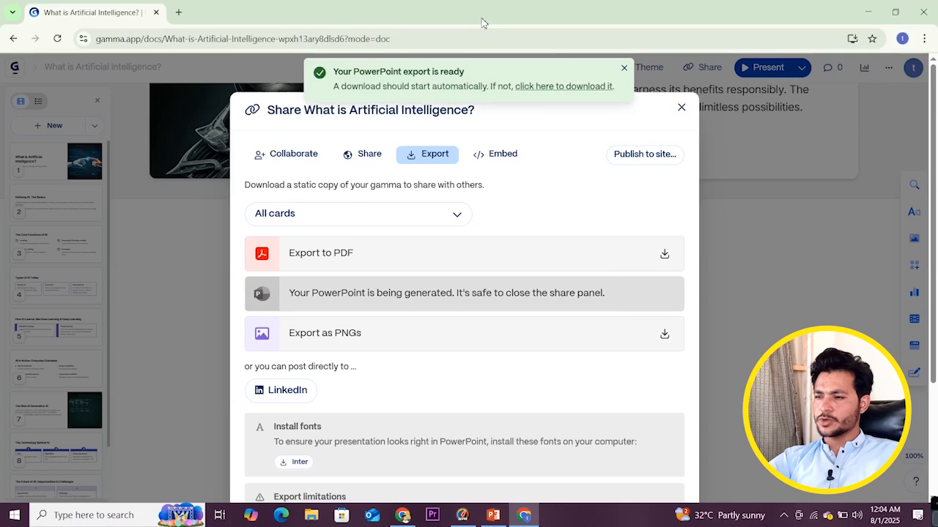
pyautogui.click(569, 87)
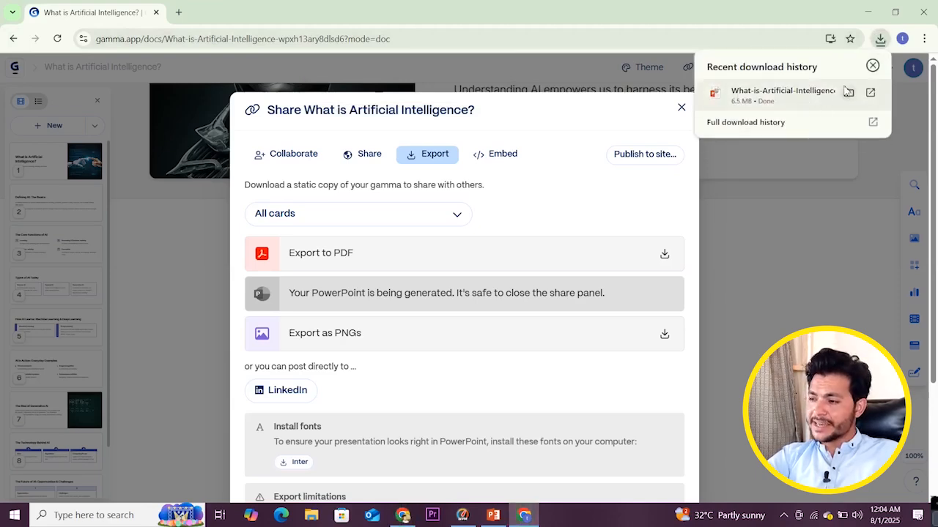
pyautogui.click(848, 91)
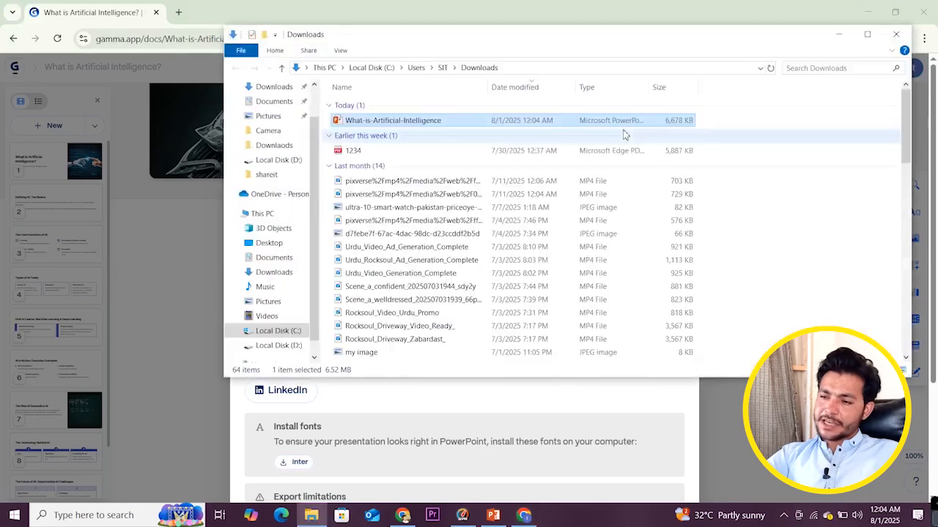
pyautogui.doubleClick(380, 122)
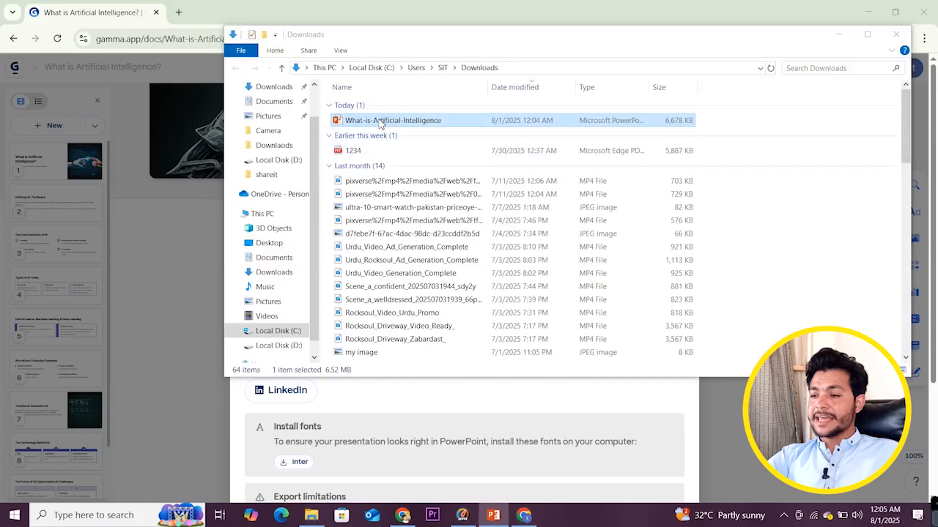